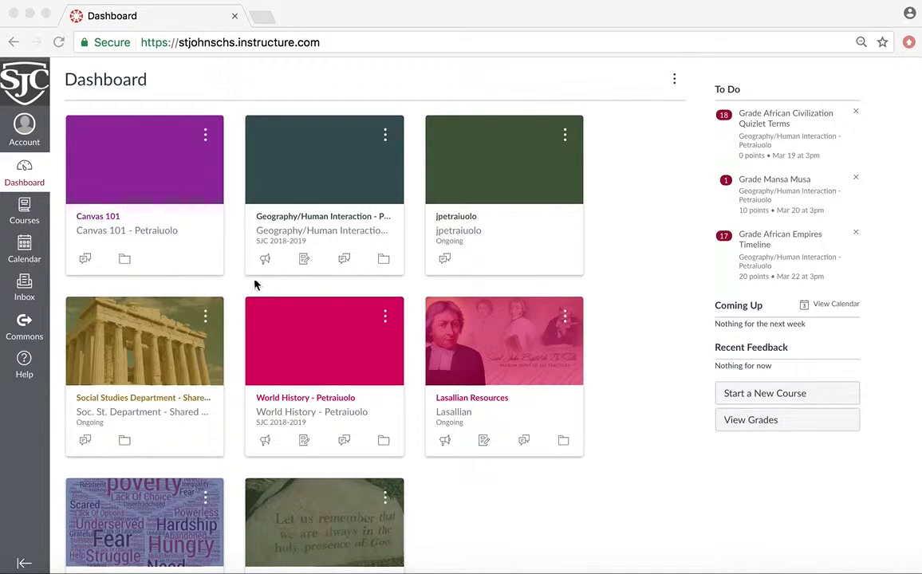
Step: Open the World History course and go to its People page
left_click(309, 408)
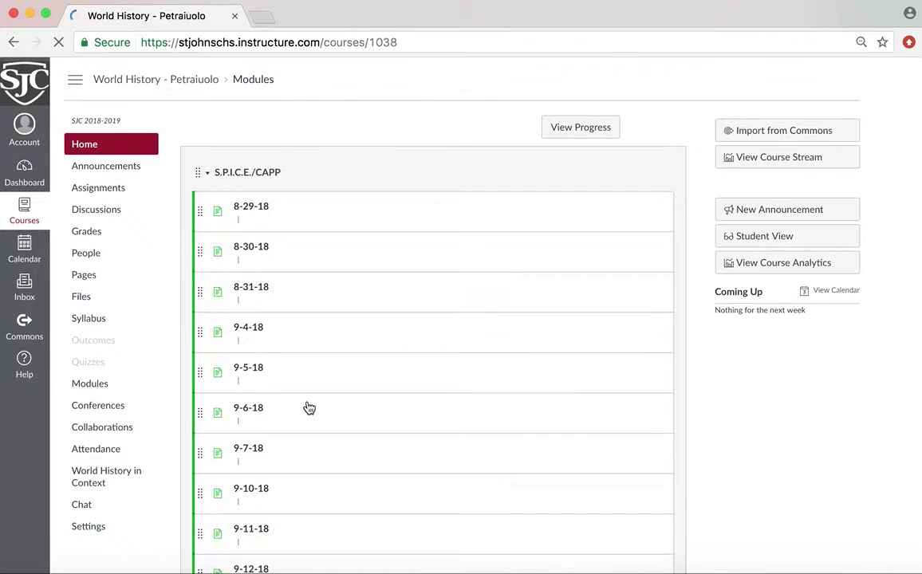
scroll(303, 128, "down", 15)
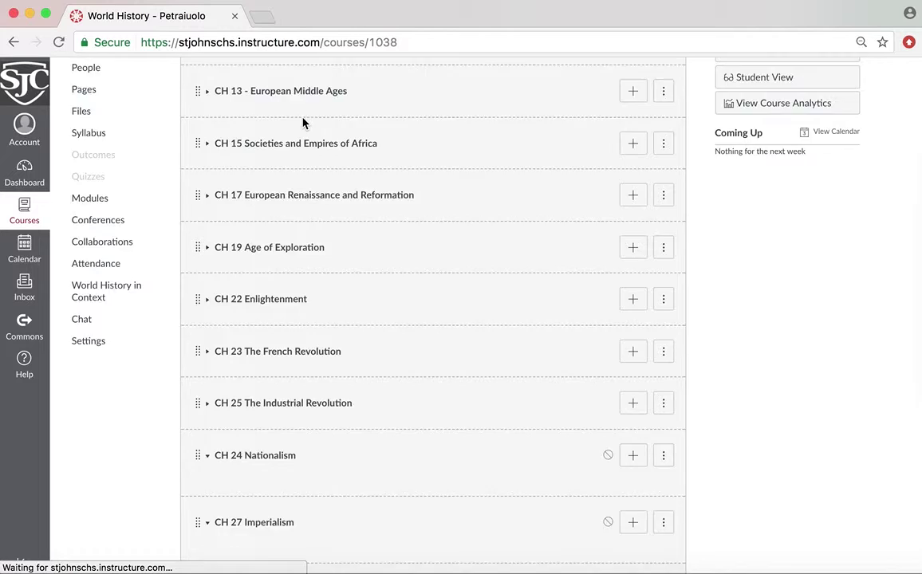
scroll(314, 128, "up", 15)
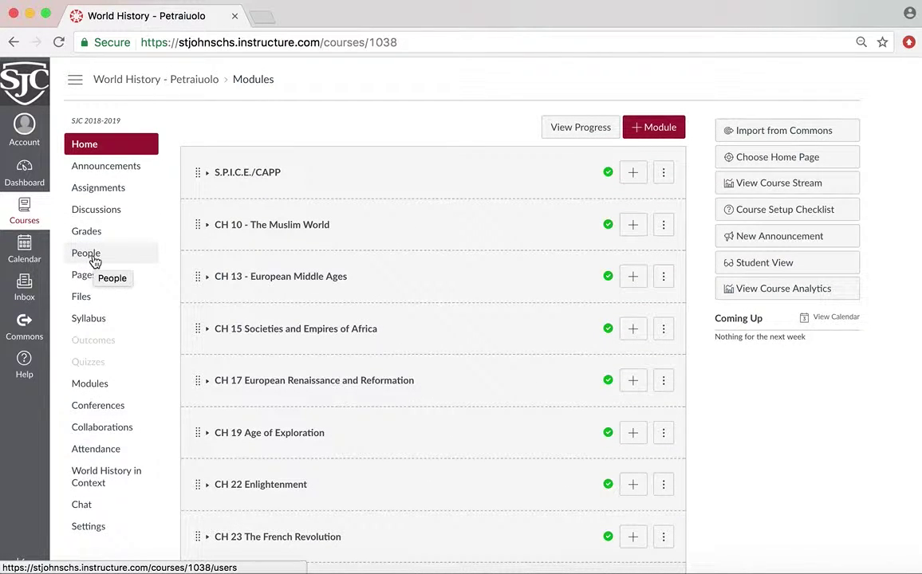
left_click(94, 260)
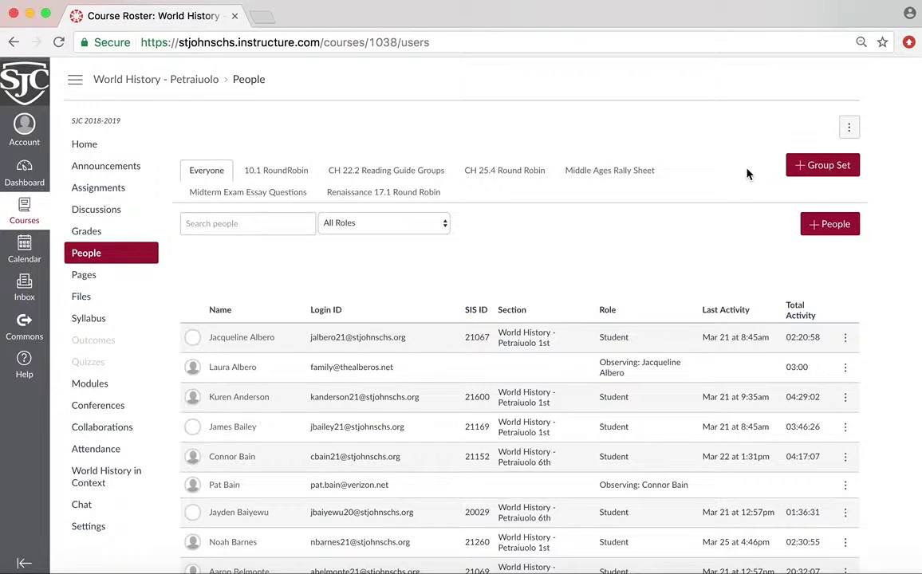
Step: Start a new group set named "Sample Project 1"
left_click(820, 174)
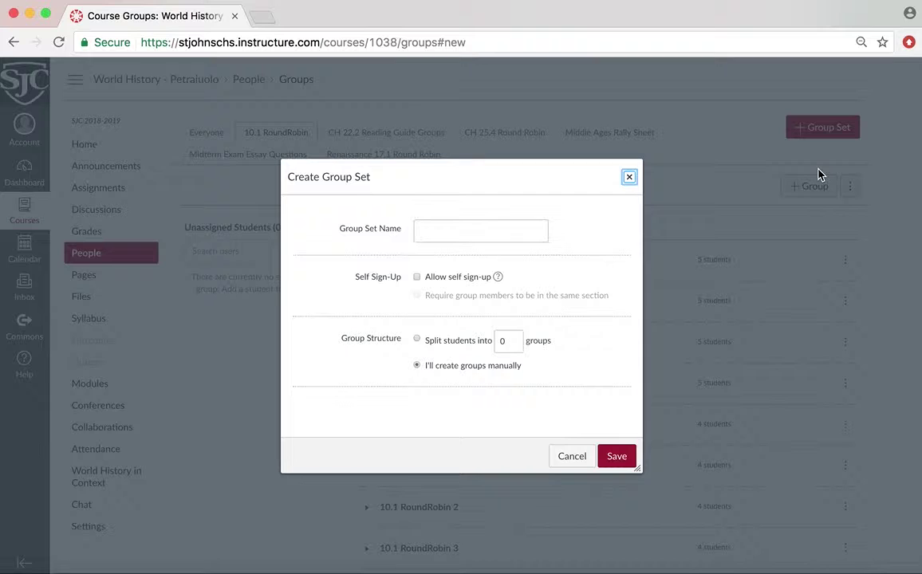
left_click(478, 233)
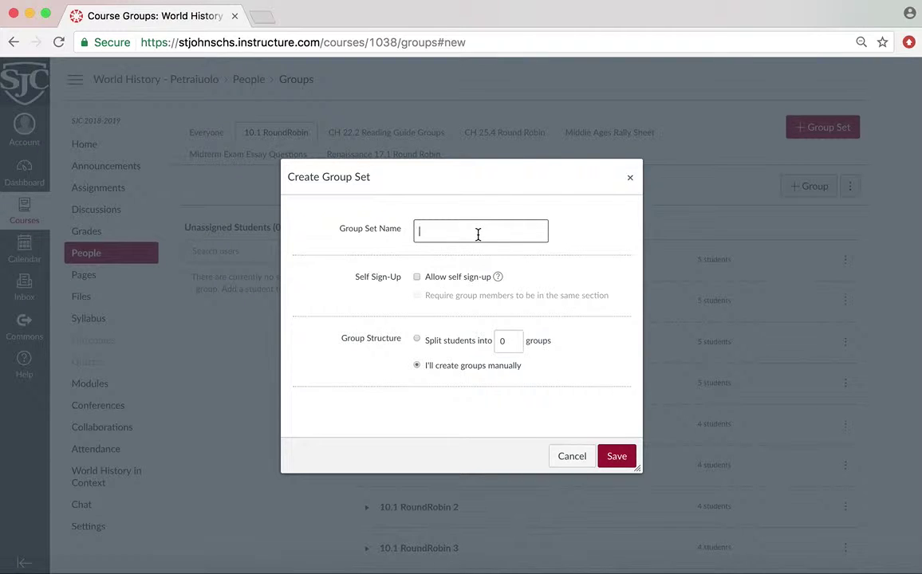
type("Sample project 1")
scroll(461, 339, "down", 2)
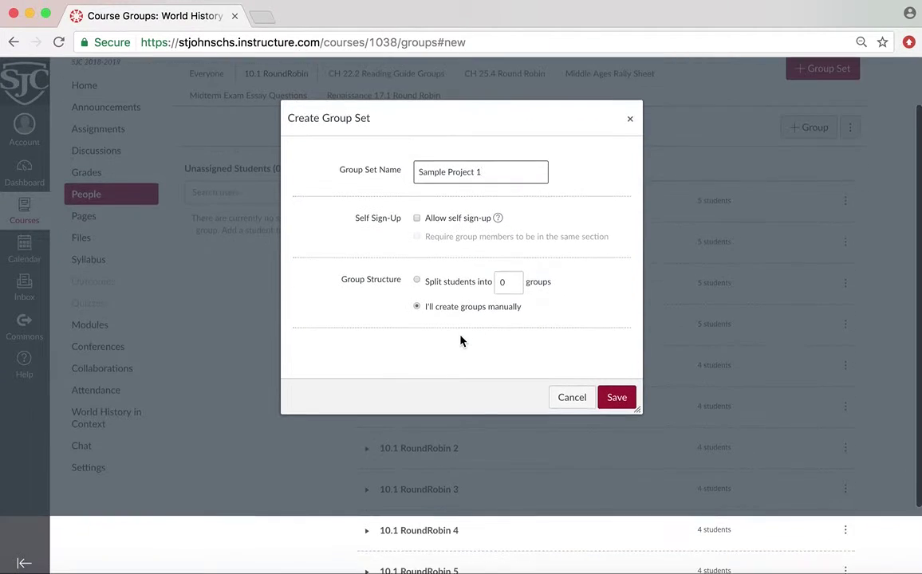
scroll(462, 340, "up", 2)
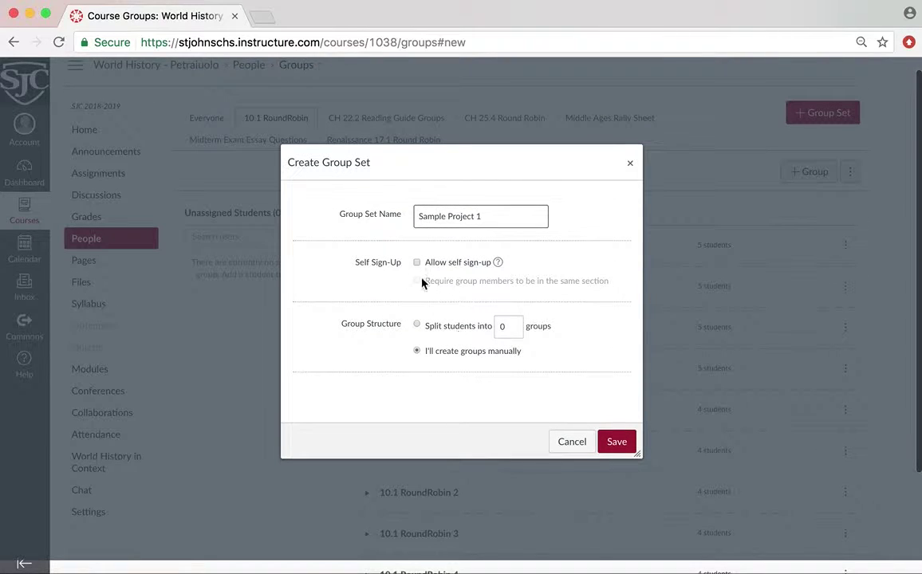
Step: Set the group structure to split students into 12 groups and require group members to be in the same section
left_click(416, 326)
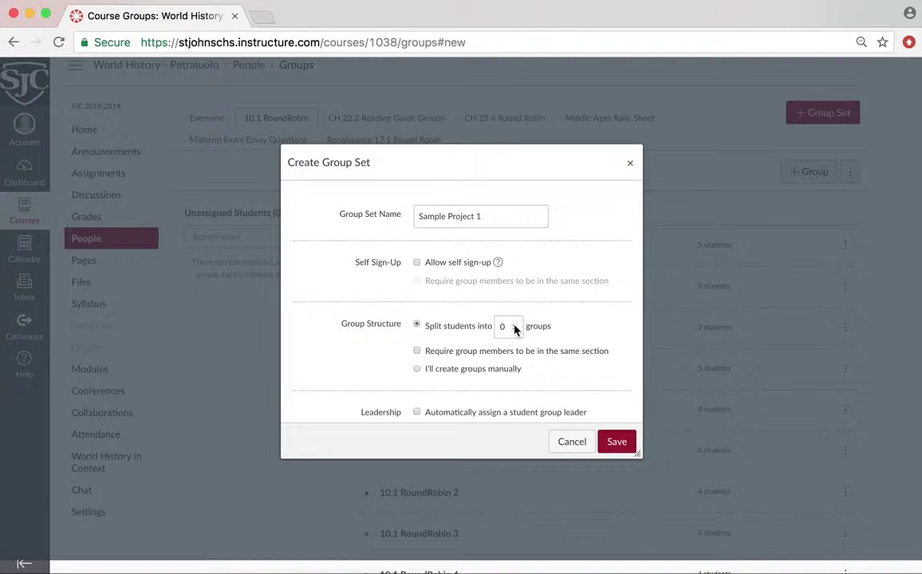
left_click(515, 323)
left_click(514, 323)
left_click(515, 323)
left_click(515, 323)
left_click(515, 323)
left_click(514, 323)
left_click(417, 352)
Step: Try automatic leader assignment with a random student as group leader, and turn the automatic assignment off again
scroll(419, 356, "down", 3)
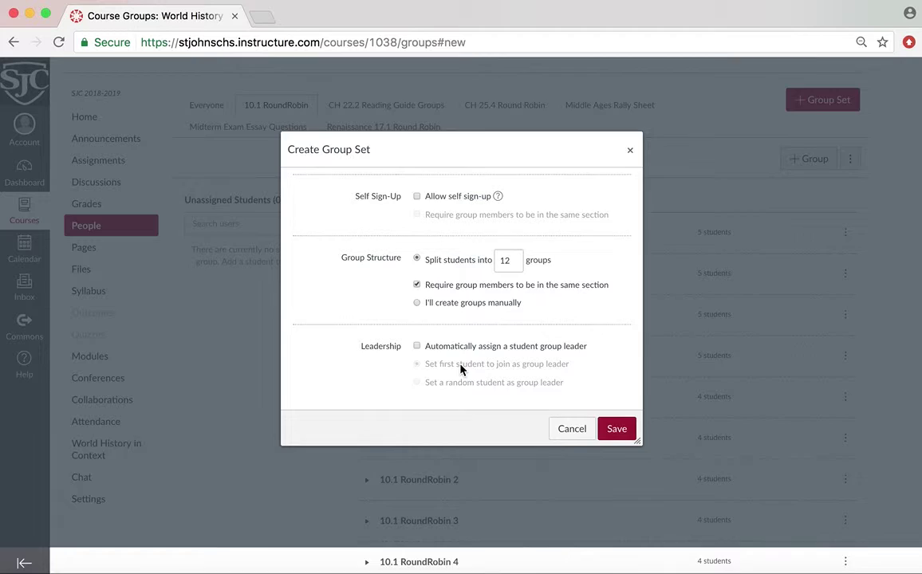
scroll(461, 370, "down", 2)
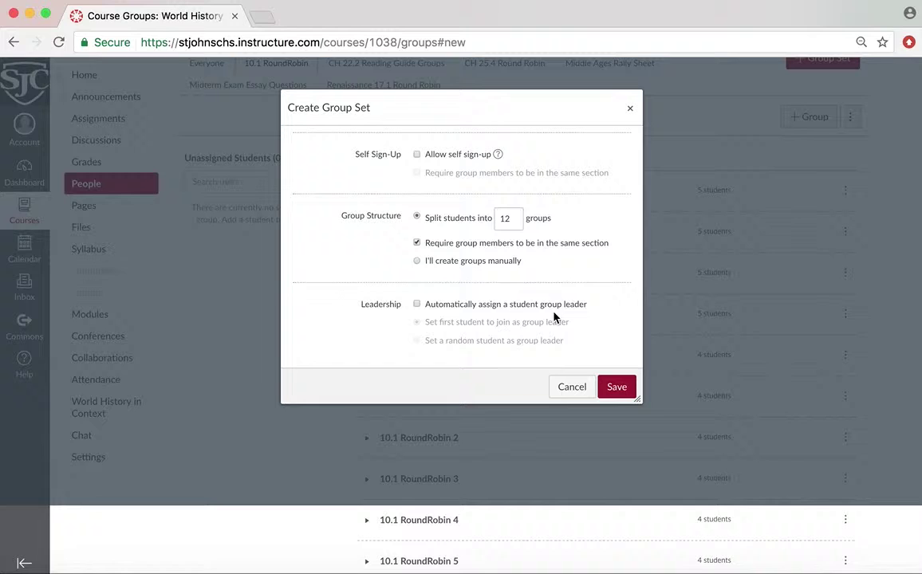
left_click(417, 304)
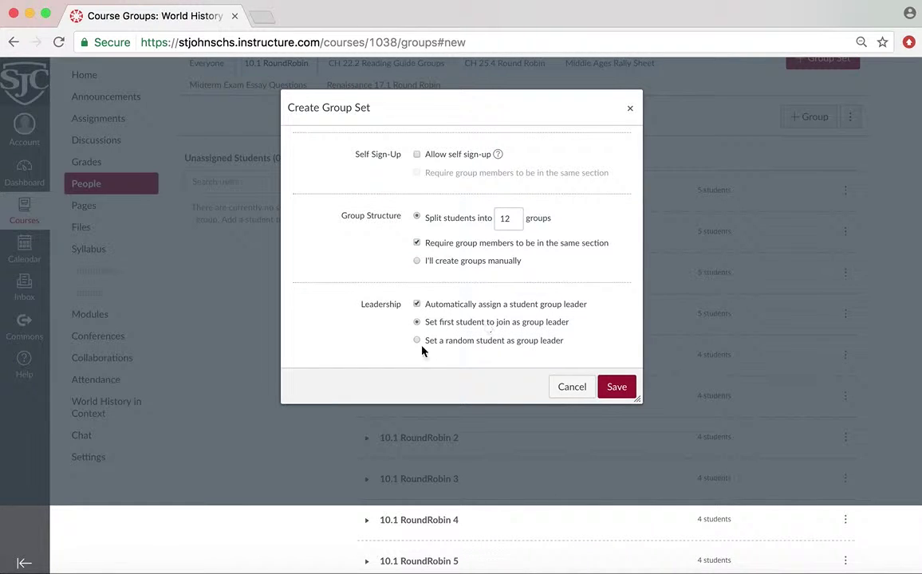
left_click(417, 342)
left_click(417, 305)
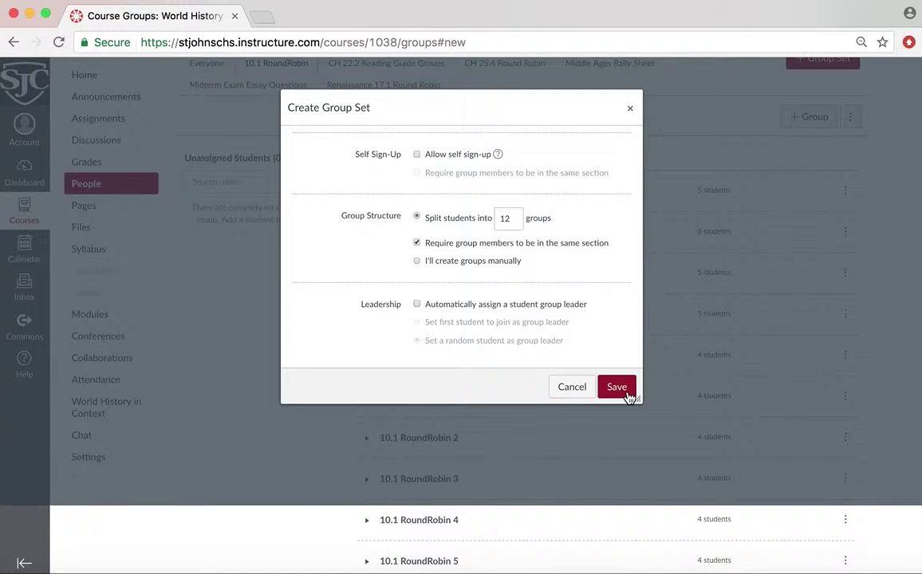
Step: Review the new group set's name, structure and leadership settings, and cancel its creation
scroll(580, 311, "up", 3)
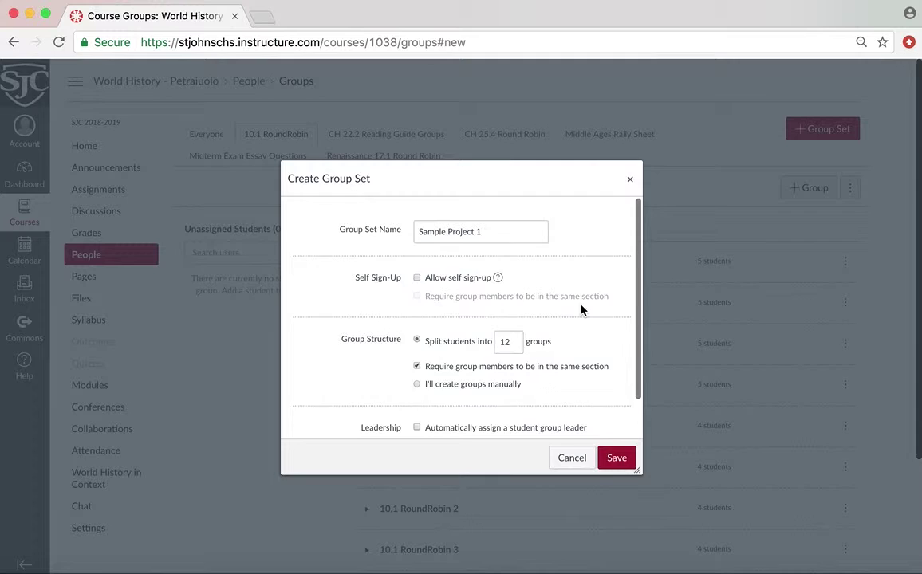
scroll(580, 312, "down", 3)
scroll(580, 311, "down", 1)
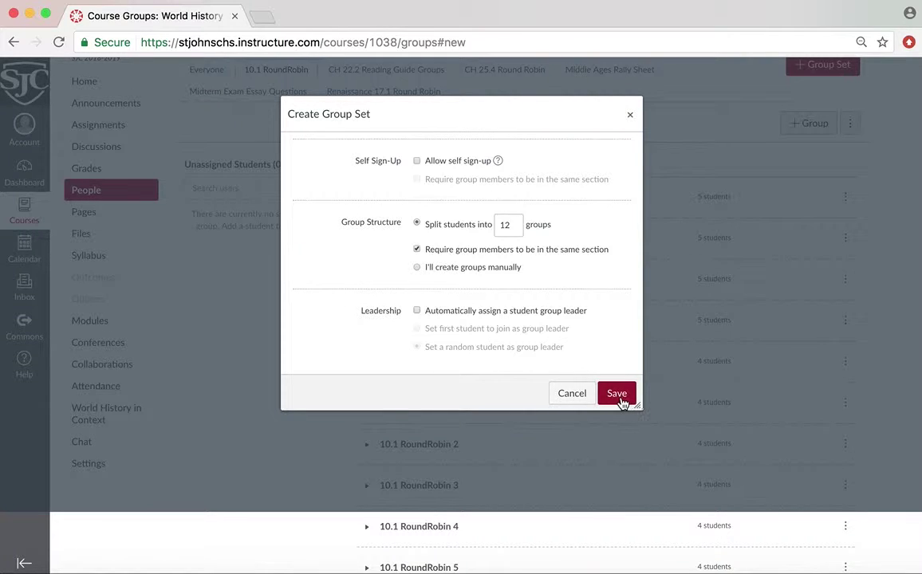
left_click(569, 394)
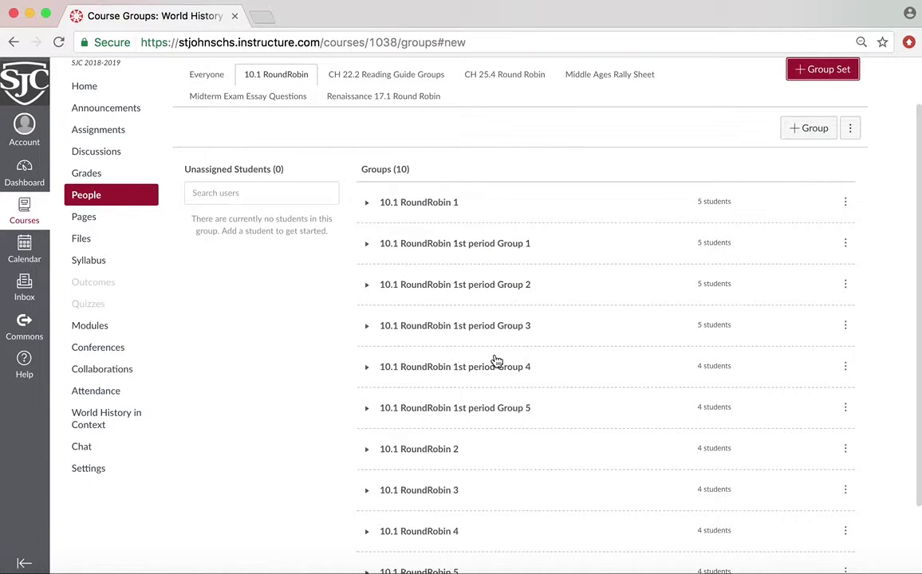
Step: View the groups and unassigned students of the Renaissance 17.1 Round Robin group set
scroll(391, 151, "up", 1)
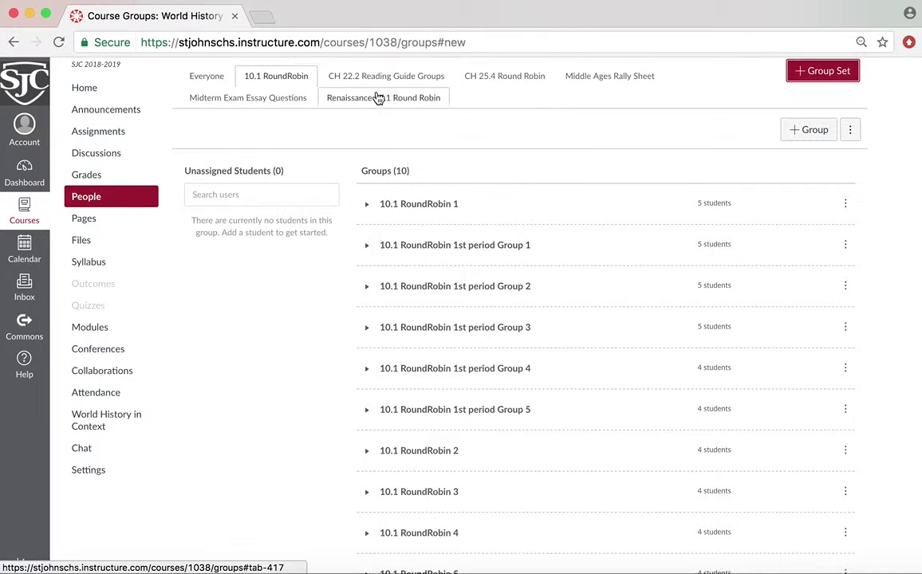
left_click(382, 137)
scroll(383, 137, "up", 1)
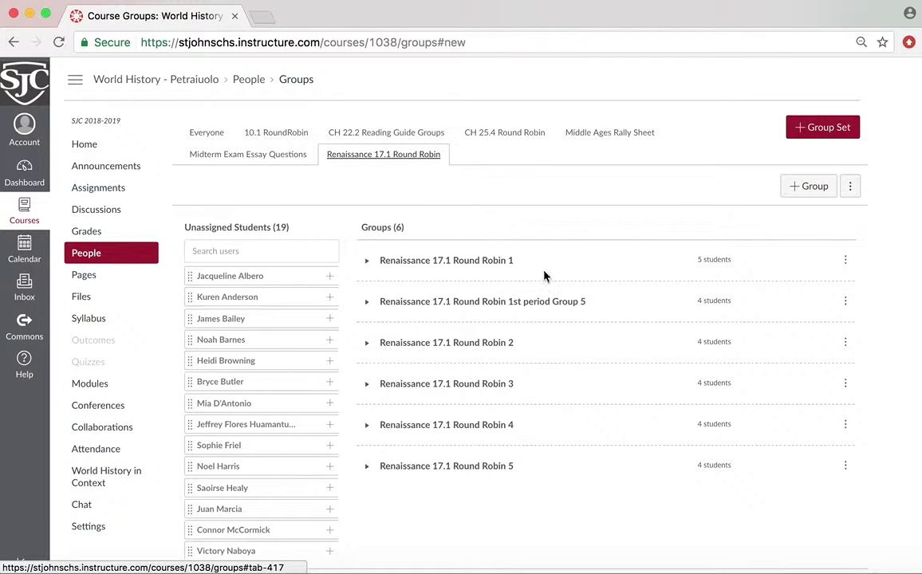
scroll(546, 274, "down", 1)
scroll(546, 276, "up", 1)
Step: Open the CH 25.4 Round Robin group set and expand groups Round Robin 1 through 5 to view their members
left_click(519, 137)
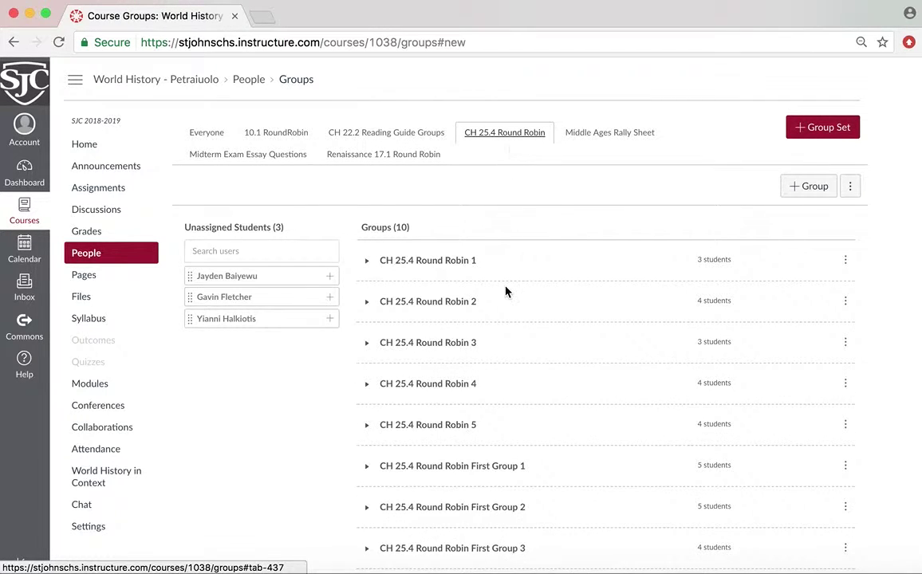
scroll(506, 291, "down", 3)
scroll(506, 291, "up", 2)
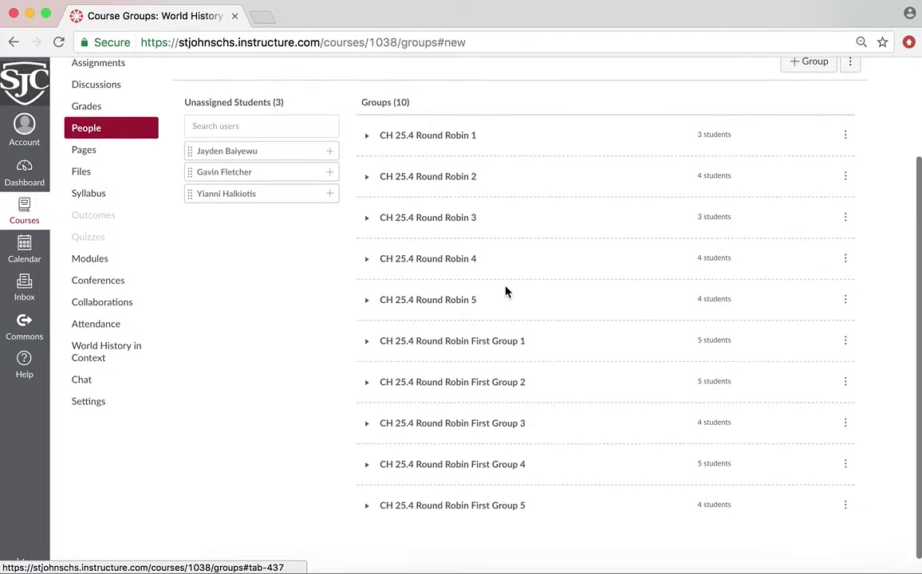
left_click(365, 177)
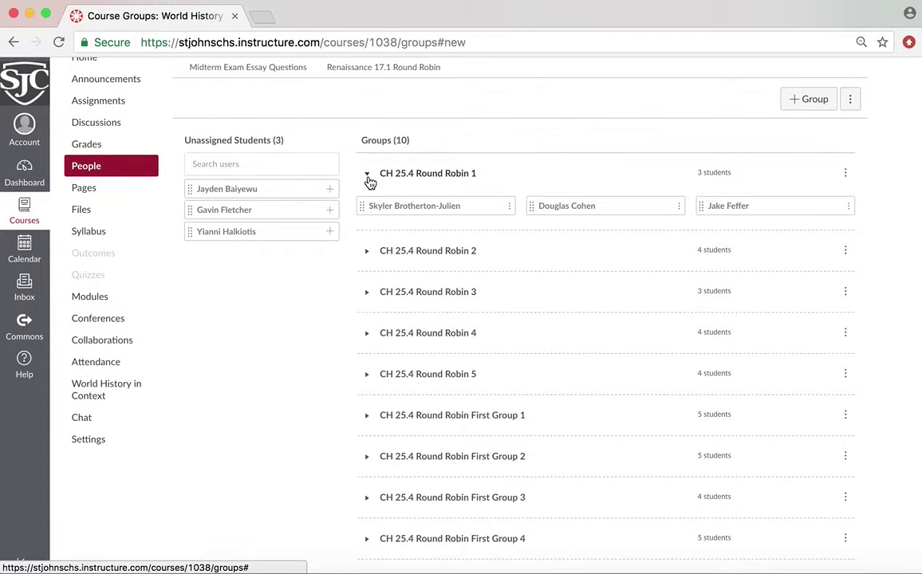
left_click(365, 254)
scroll(366, 255, "down", 2)
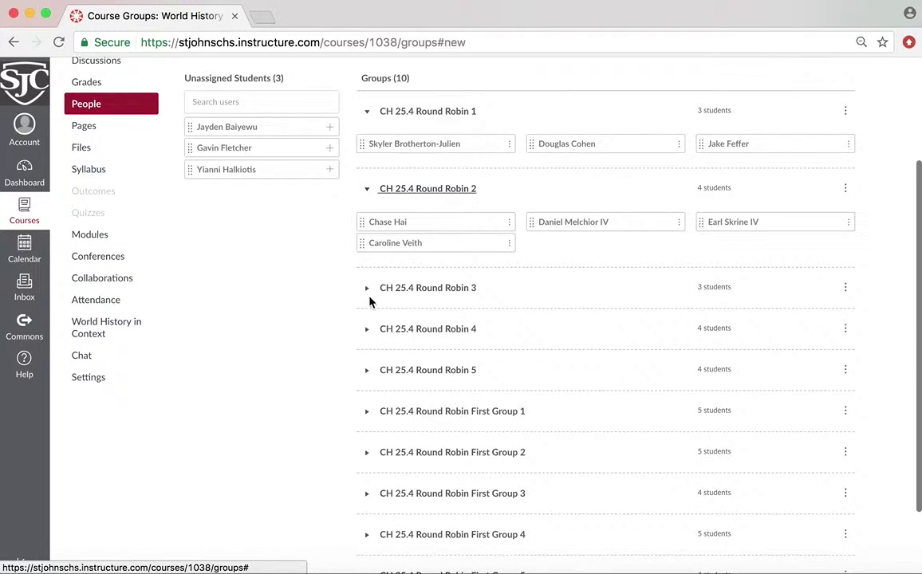
left_click(365, 292)
scroll(365, 295, "down", 2)
left_click(366, 299)
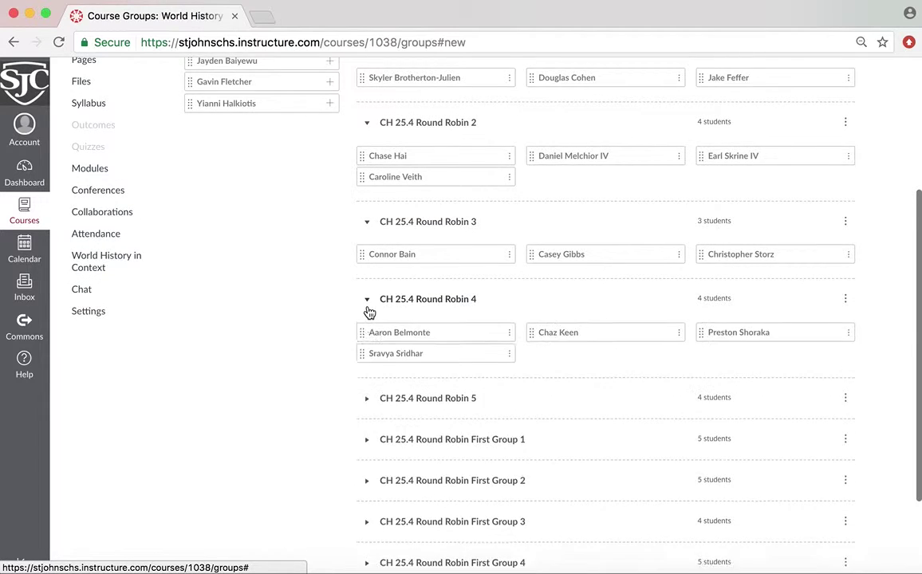
scroll(368, 312, "down", 2)
left_click(367, 351)
scroll(370, 354, "down", 2)
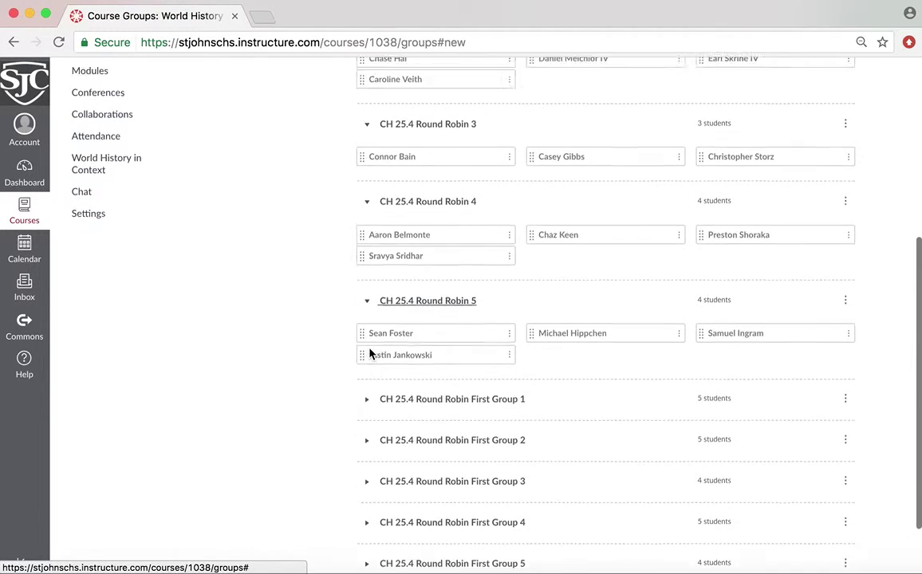
scroll(370, 404, "up", 6)
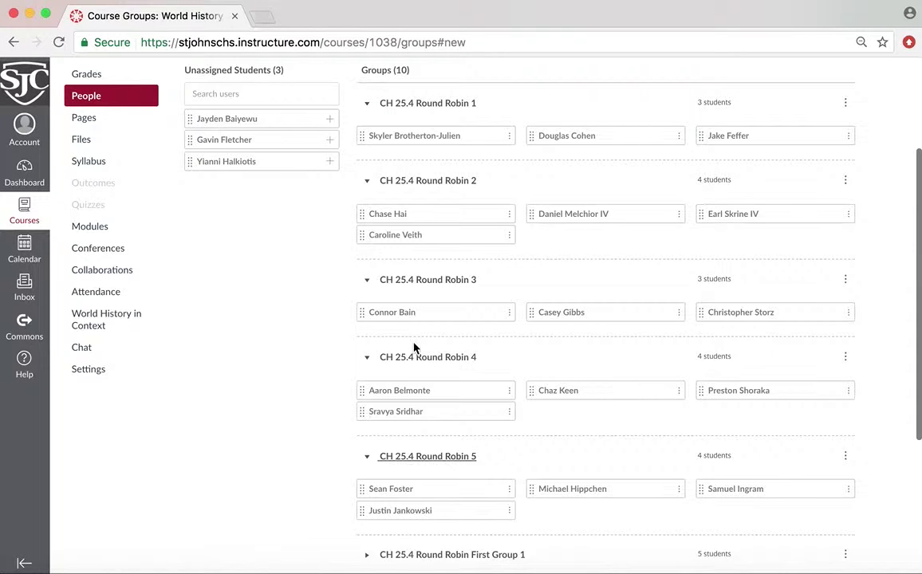
Step: Expand CH 25.4 Round Robin First Group 1 through 5 and review the member lists of all groups in the set
scroll(414, 347, "down", 5)
left_click(365, 329)
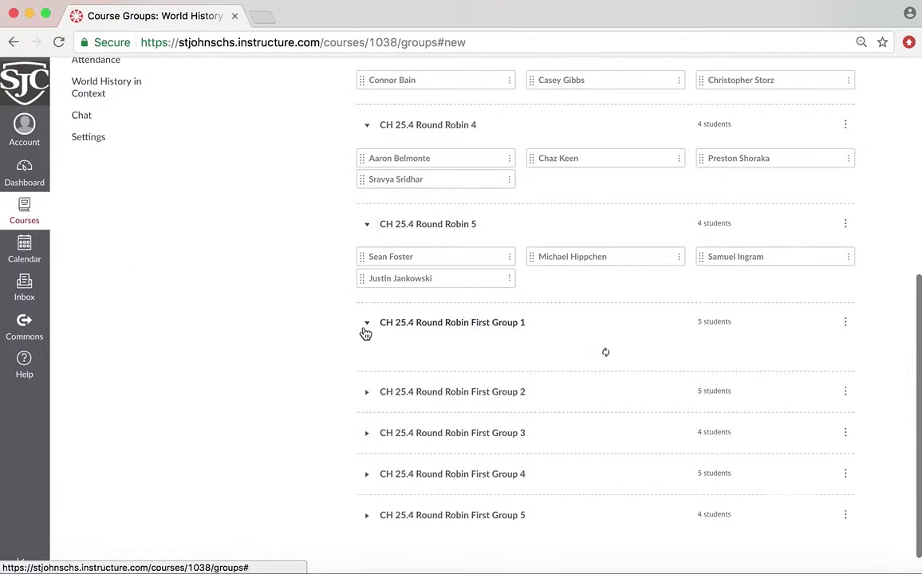
left_click(368, 425)
scroll(368, 426, "down", 2)
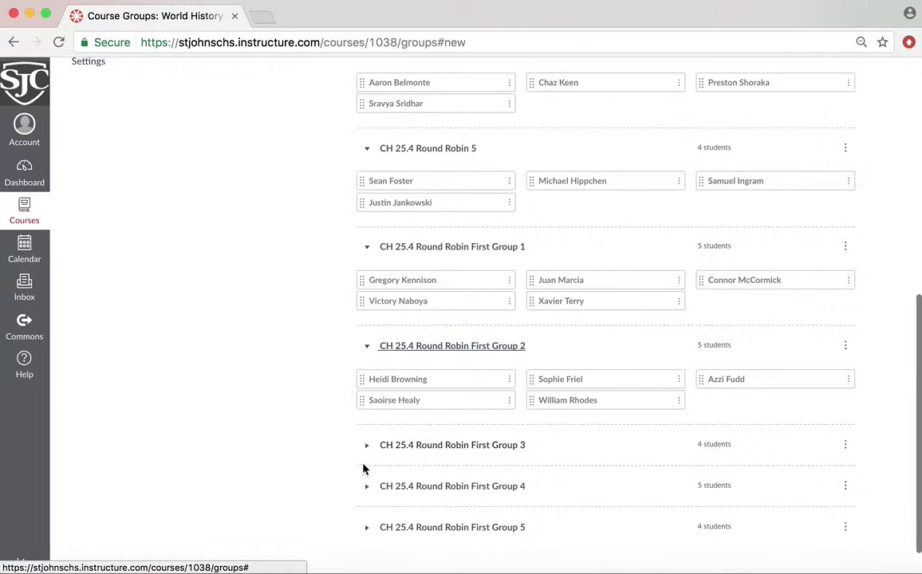
left_click(365, 447)
scroll(363, 459, "down", 3)
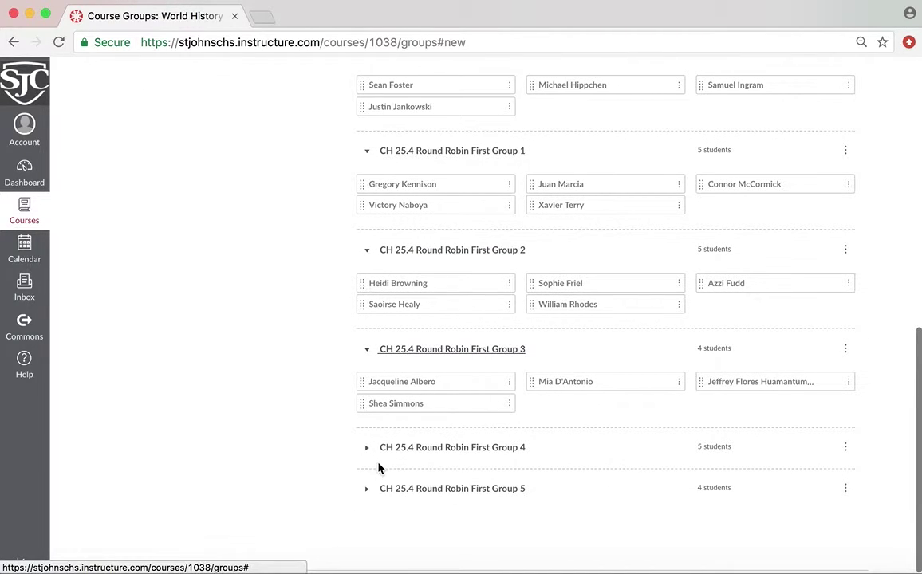
left_click(372, 453)
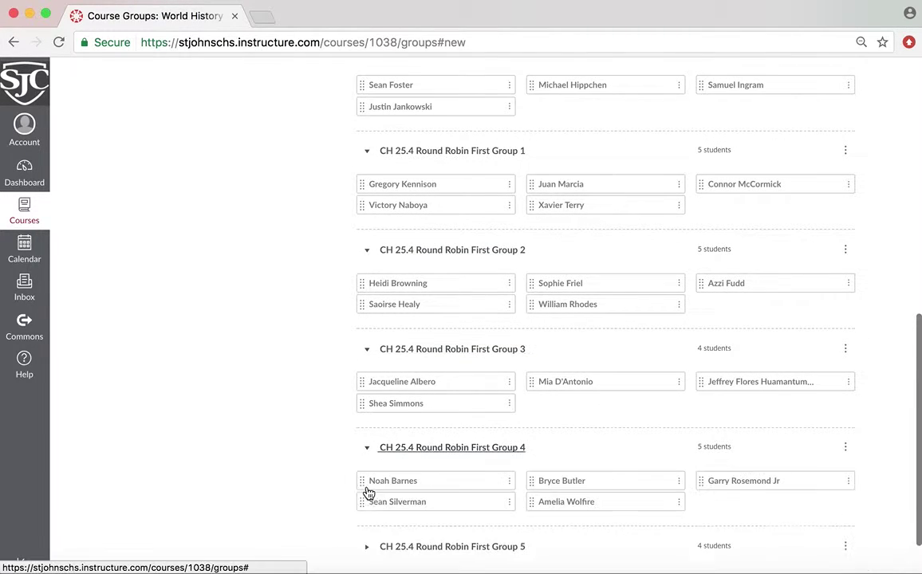
left_click(367, 549)
scroll(430, 300, "down", 4)
scroll(431, 299, "up", 6)
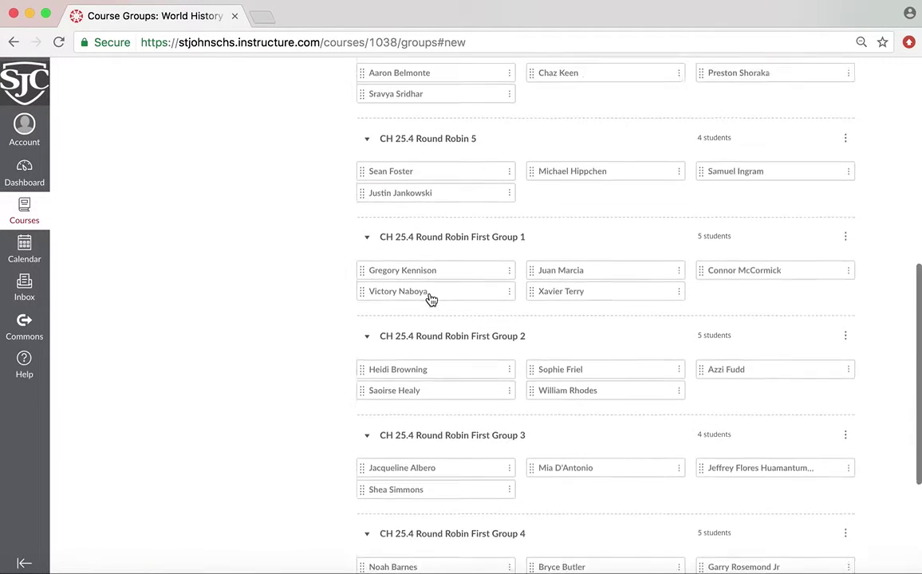
scroll(430, 300, "up", 10)
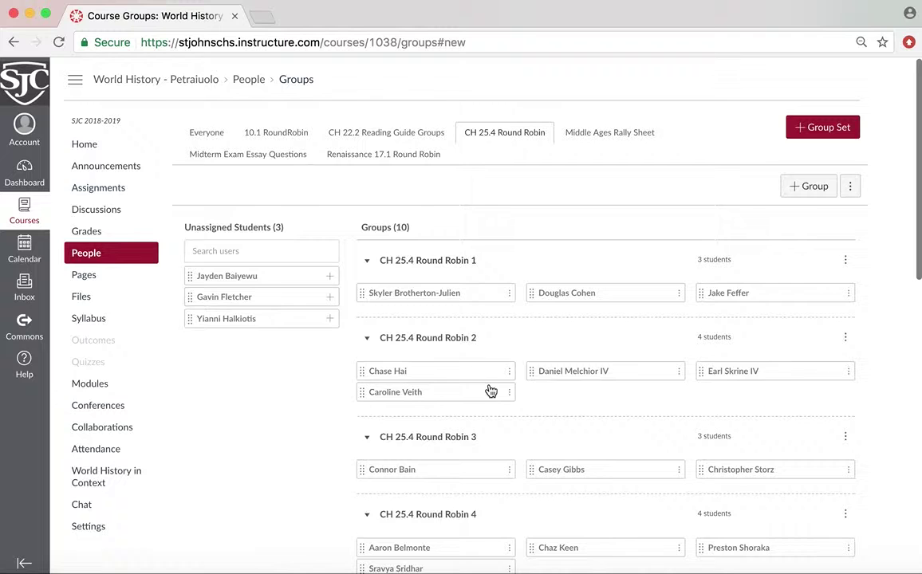
scroll(487, 434, "down", 2)
scroll(488, 434, "down", 5)
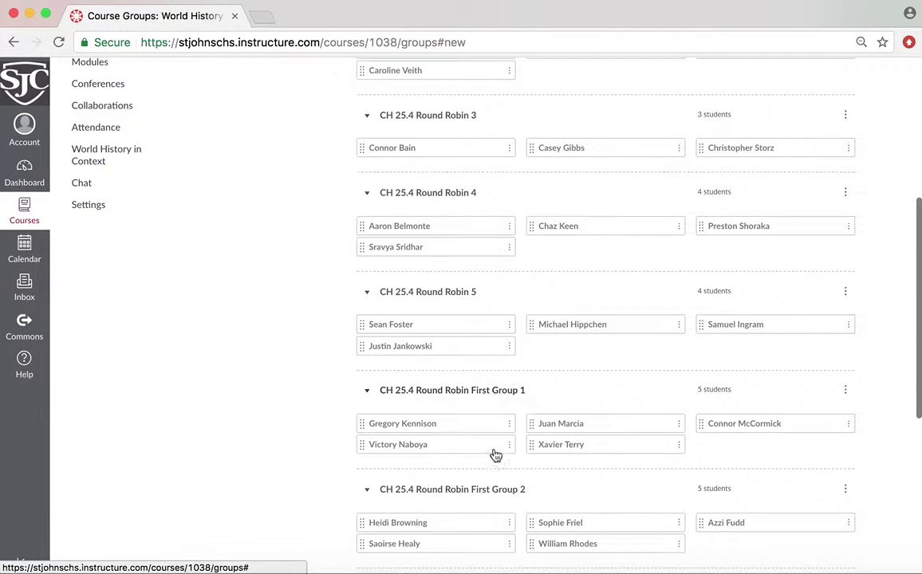
scroll(499, 498, "down", 2)
scroll(501, 495, "down", 5)
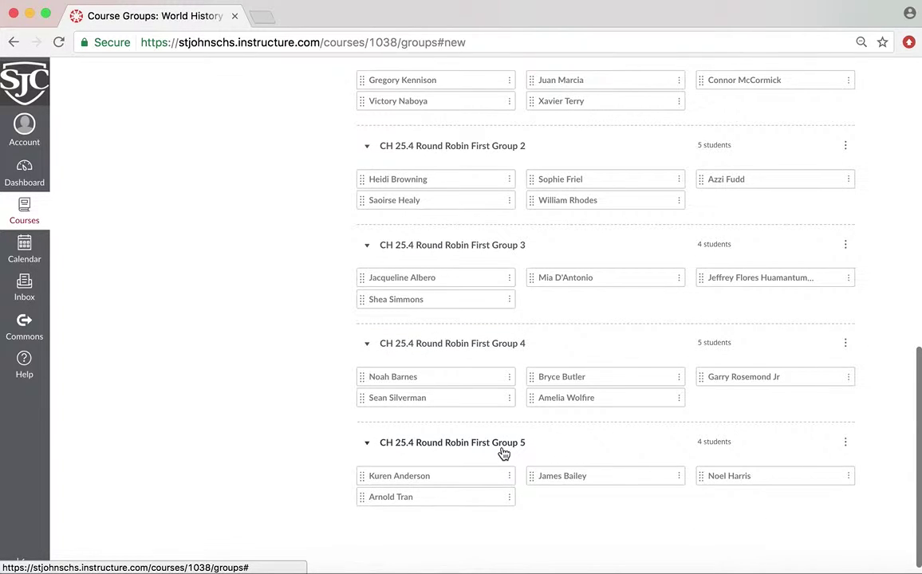
Step: Review the name and member limit settings of CH 25.4 Round Robin First Group 1, and cancel without saving
scroll(502, 453, "up", 6)
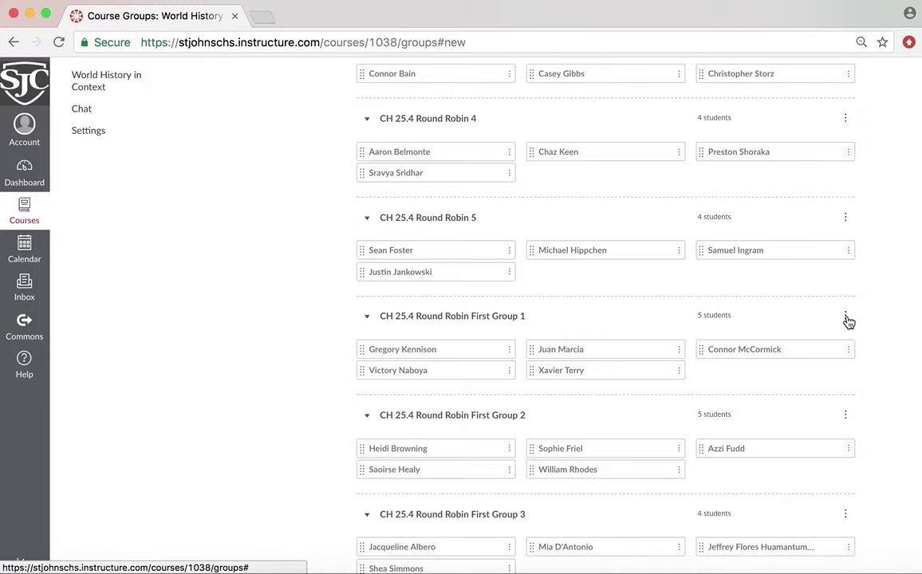
left_click(846, 316)
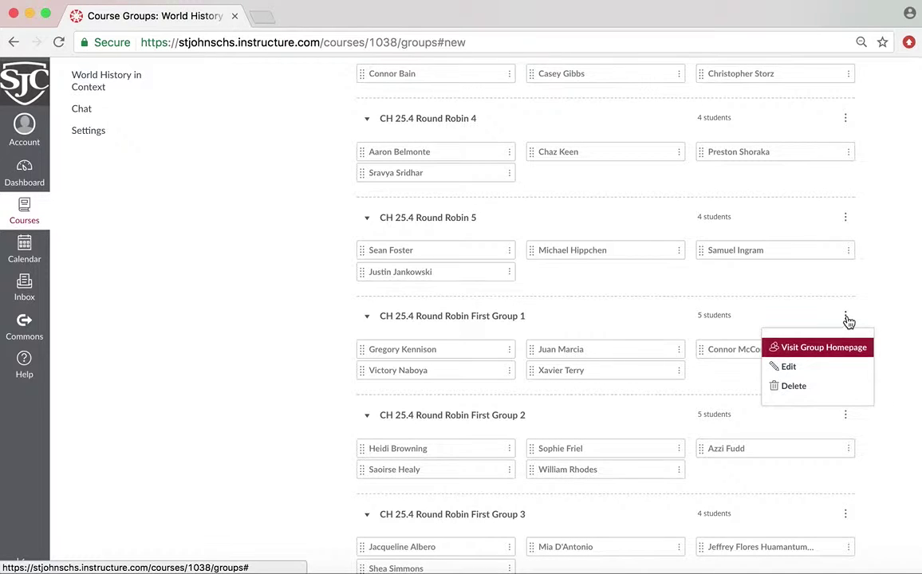
left_click(814, 368)
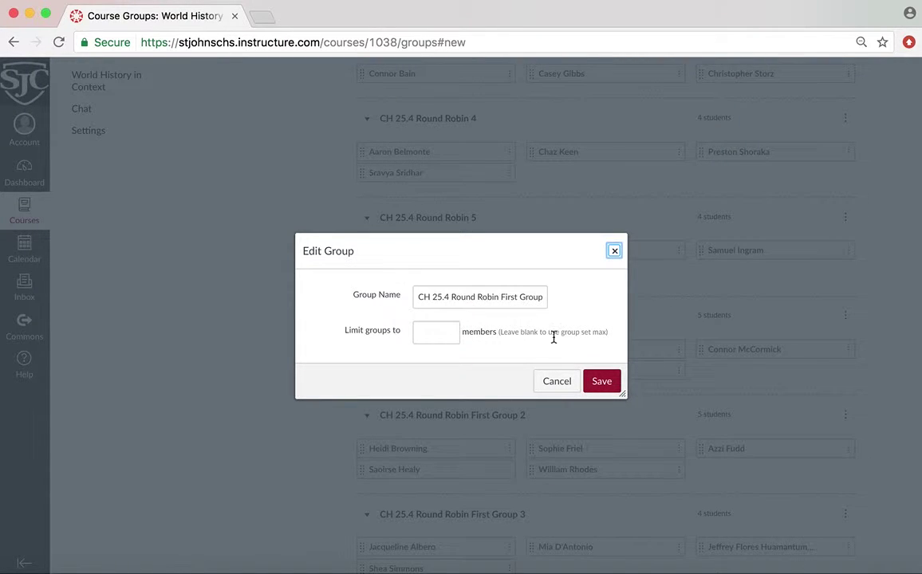
left_click(550, 381)
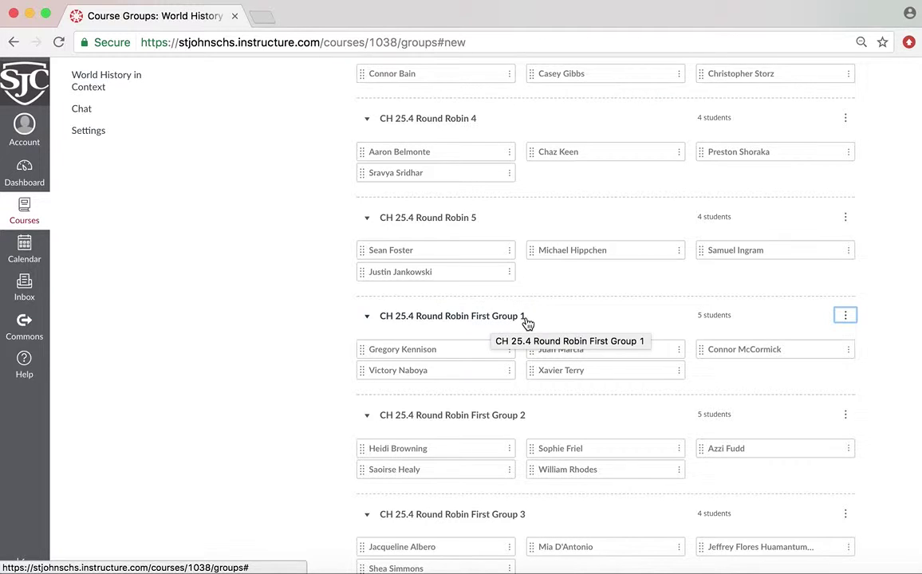
Step: Examine the unassigned students and the member lists of all Round Robin and Round Robin First groups in the set
scroll(530, 324, "down", 2)
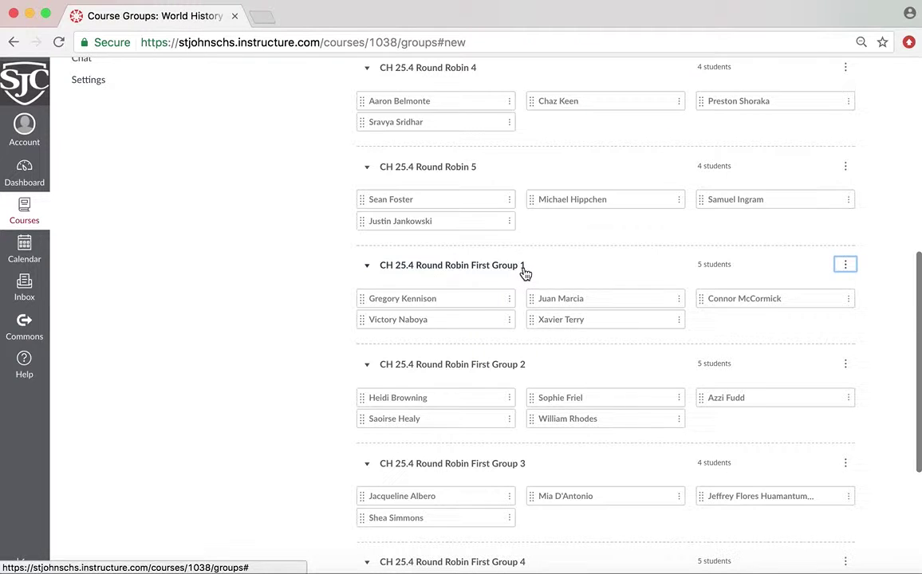
scroll(525, 273, "up", 10)
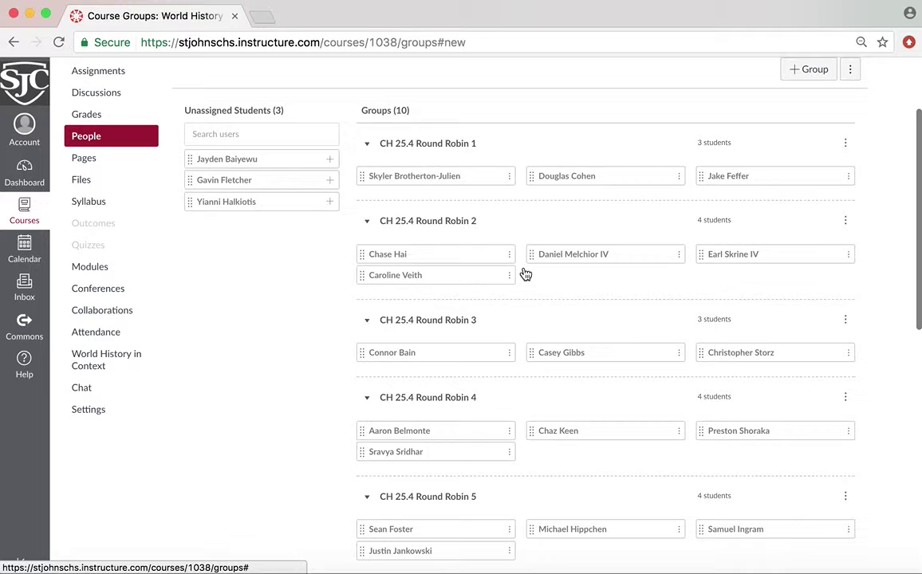
scroll(614, 288, "down", 6)
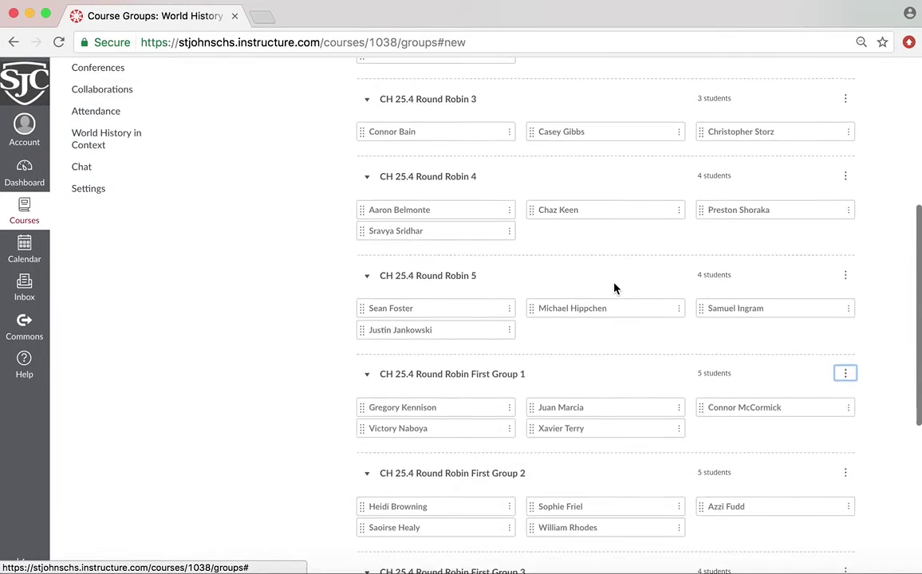
scroll(615, 288, "down", 5)
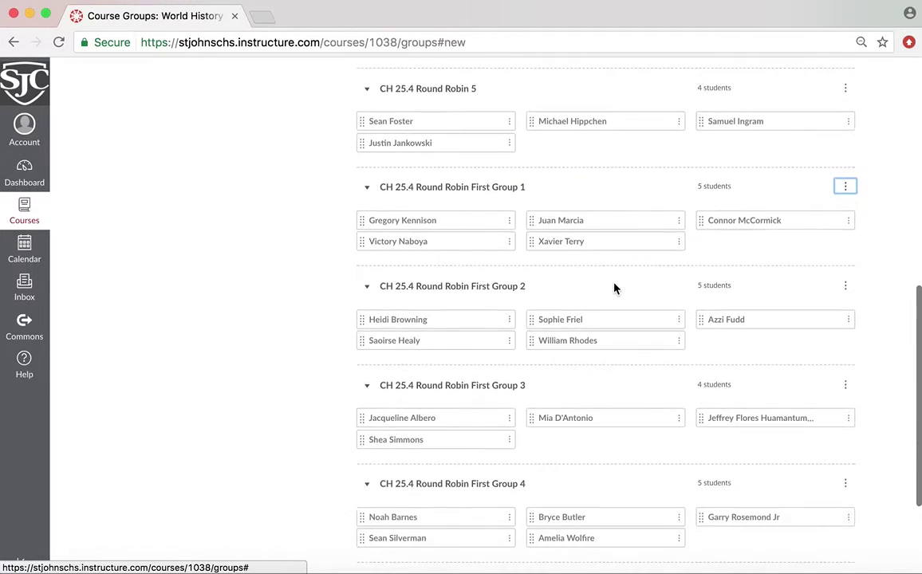
scroll(614, 288, "down", 3)
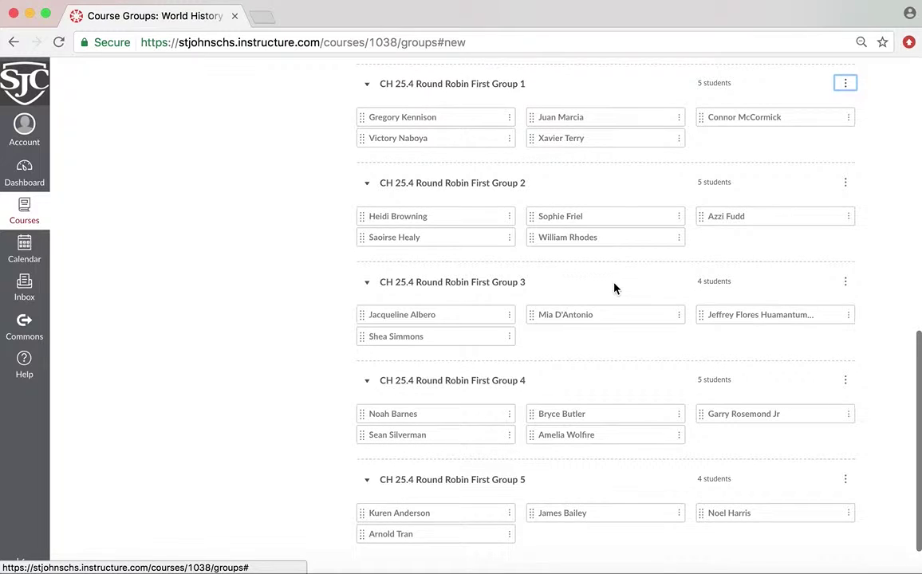
scroll(614, 288, "down", 2)
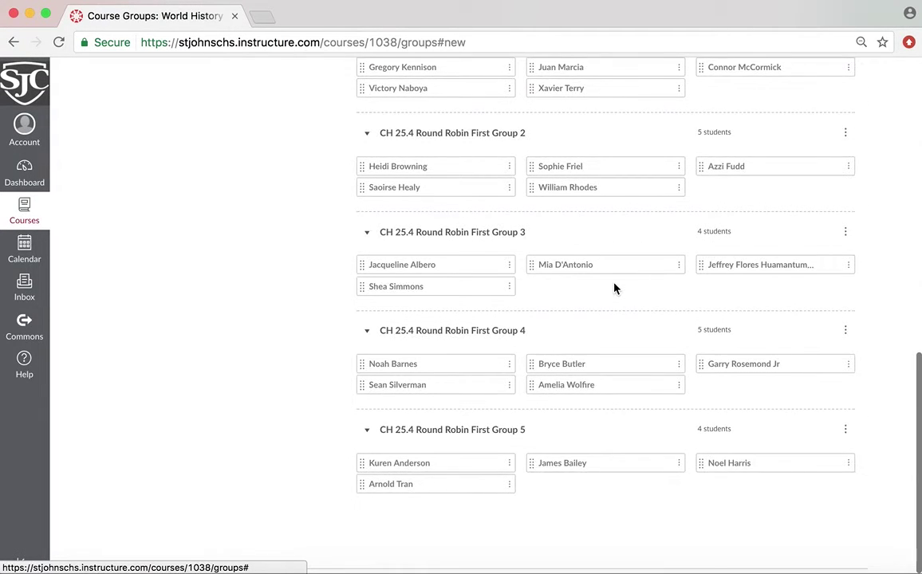
scroll(614, 288, "up", 5)
scroll(615, 302, "down", 2)
scroll(616, 309, "up", 1)
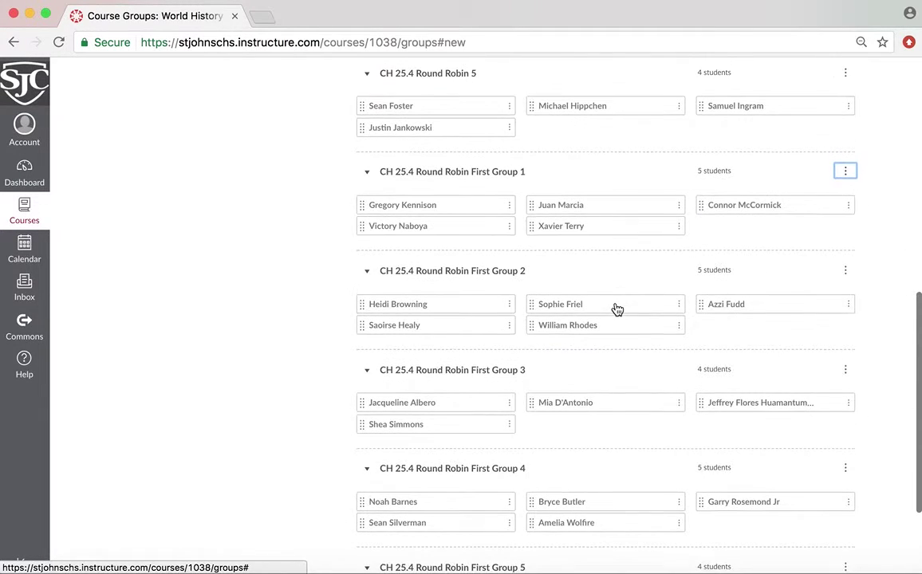
scroll(617, 309, "down", 1)
scroll(617, 309, "up", 1)
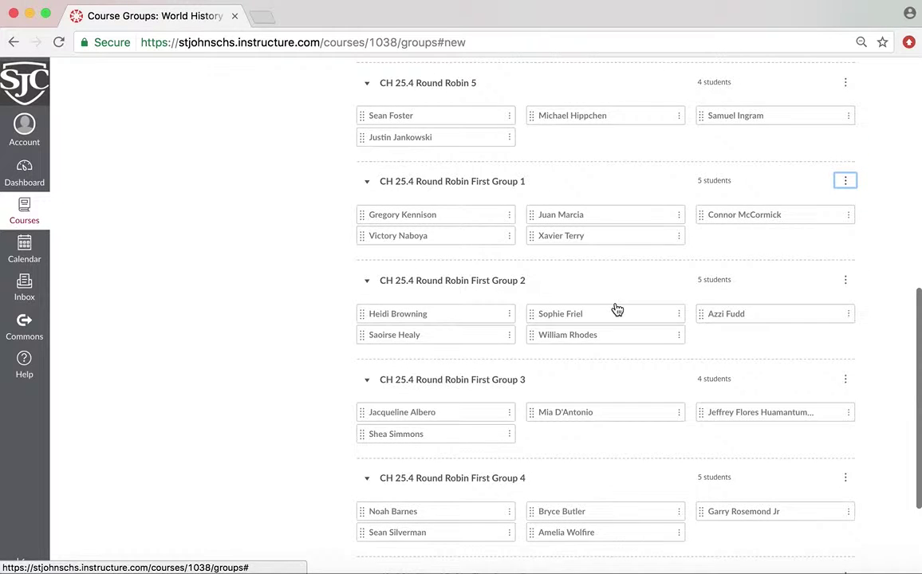
Step: Swap the second listed students of First Group 3 and First Group 5, and move the last listed student of First Group 1 into First Group 3
key("super+minus")
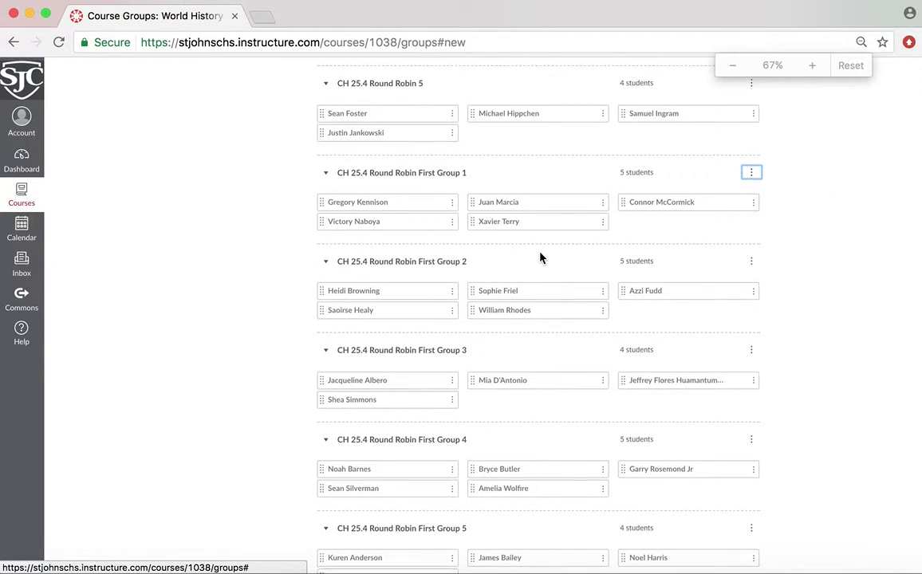
scroll(539, 257, "down", 1)
scroll(540, 257, "up", 1)
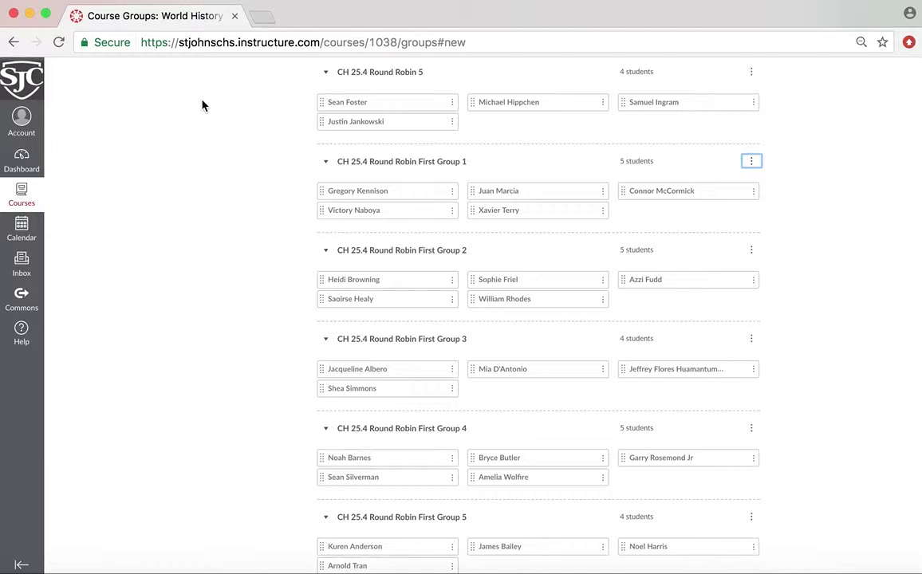
scroll(202, 105, "down", 2)
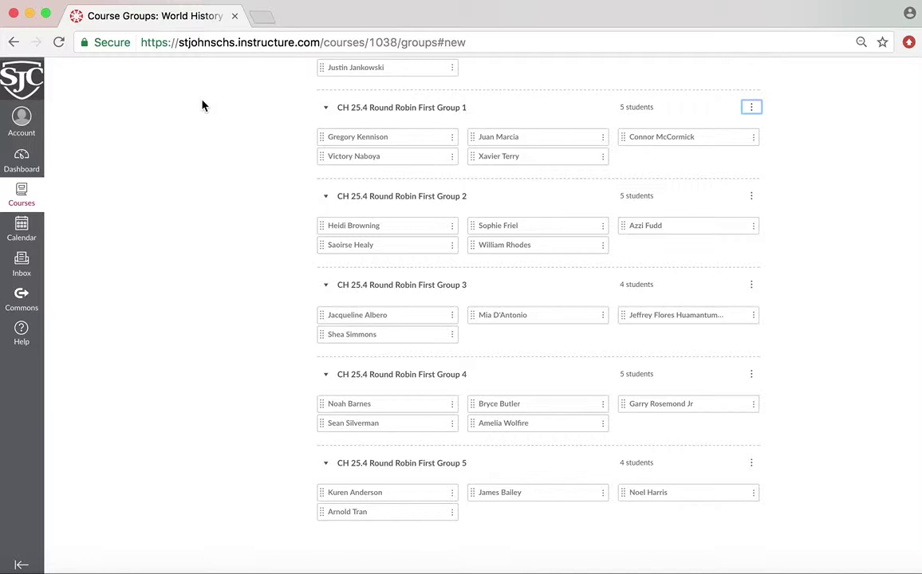
left_click(847, 171)
left_click_drag(519, 492, 524, 321)
left_click_drag(669, 311, 559, 516)
left_click_drag(697, 312, 545, 502)
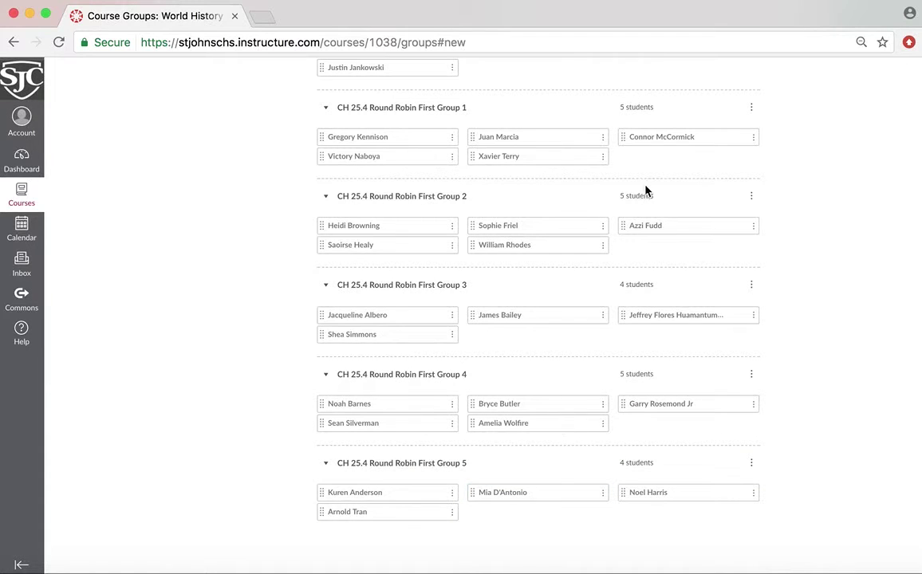
left_click_drag(525, 155, 523, 347)
scroll(688, 211, "up", 10)
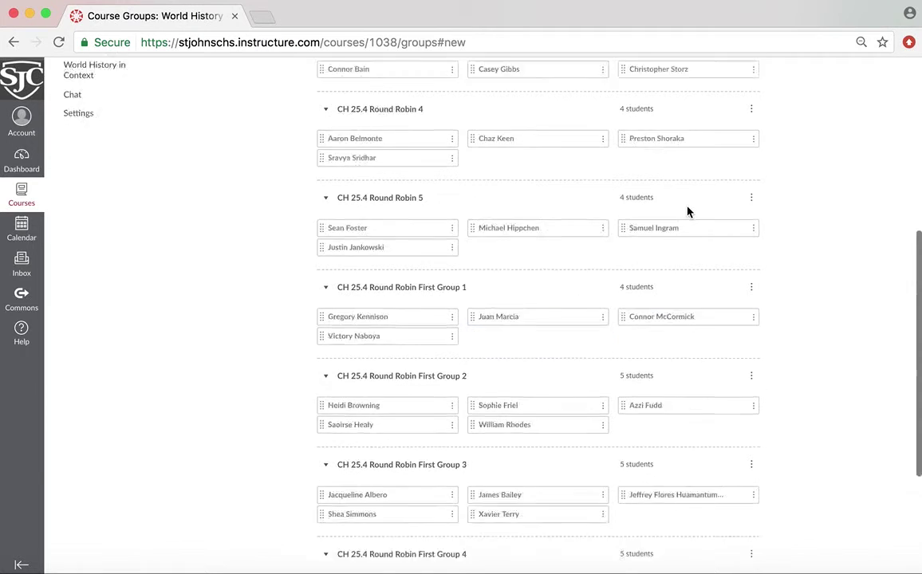